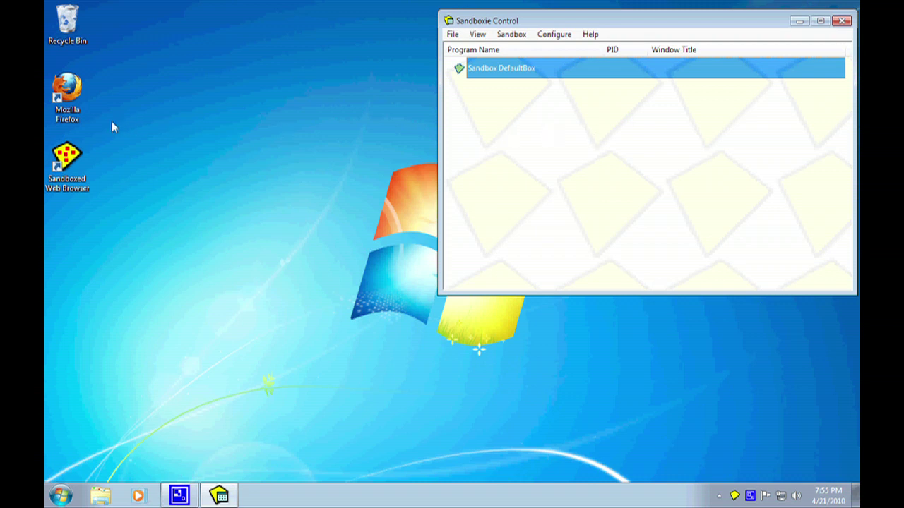
- Open the unsandboxed Mozilla Firefox from the desktop, move its window aside and load its home page
{"action": "left_click", "coordinate": [73, 87]}
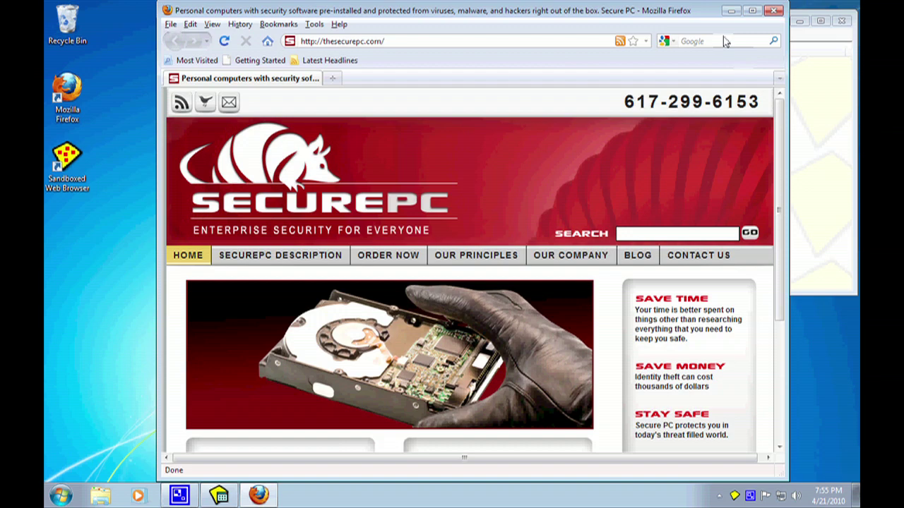
{"action": "left_click_drag", "start_coordinate": [687, 11], "coordinate": [741, 12]}
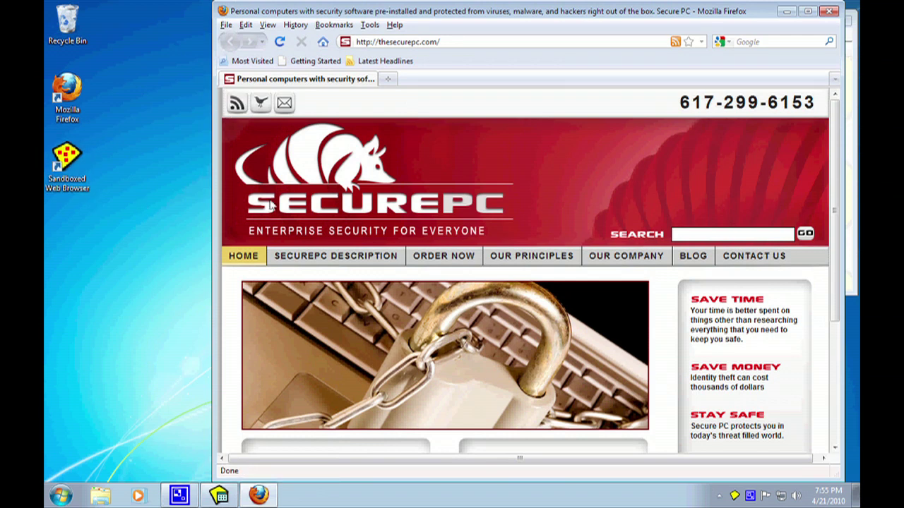
{"action": "left_click", "coordinate": [323, 43]}
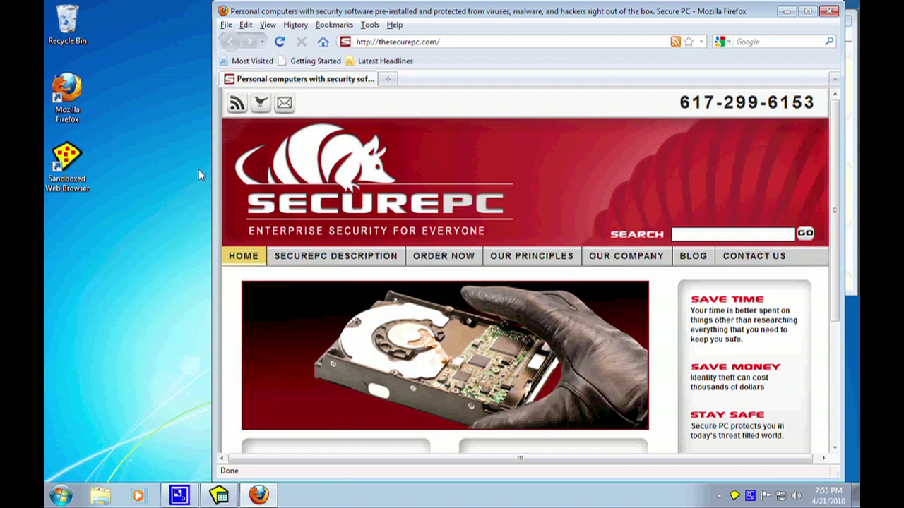
- Launch the sandboxed web browser and load wikipedia.org in it
{"action": "double_click", "coordinate": [70, 159]}
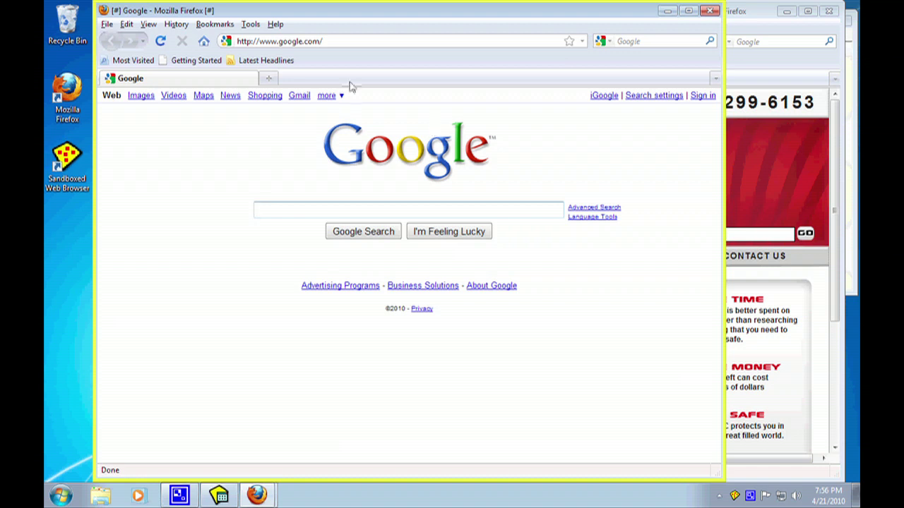
{"action": "left_click", "coordinate": [204, 41]}
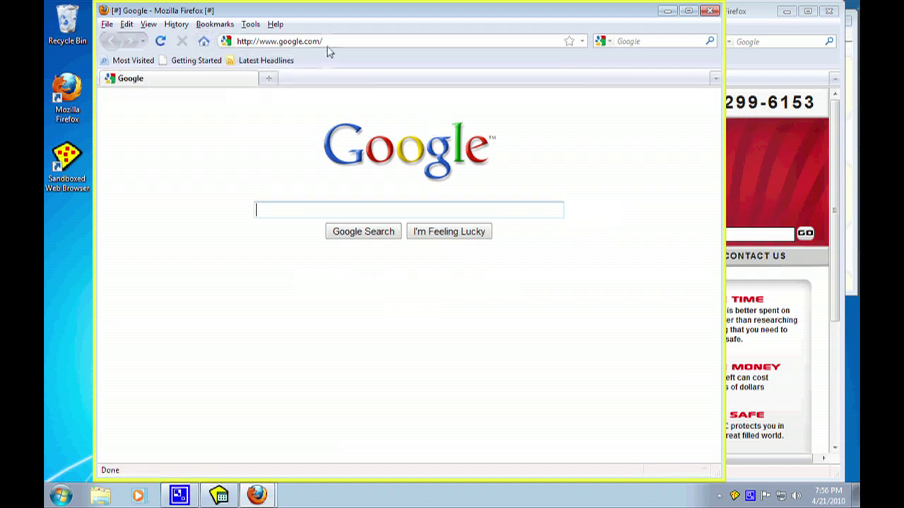
{"action": "left_click_drag", "start_coordinate": [341, 43], "coordinate": [247, 42]}
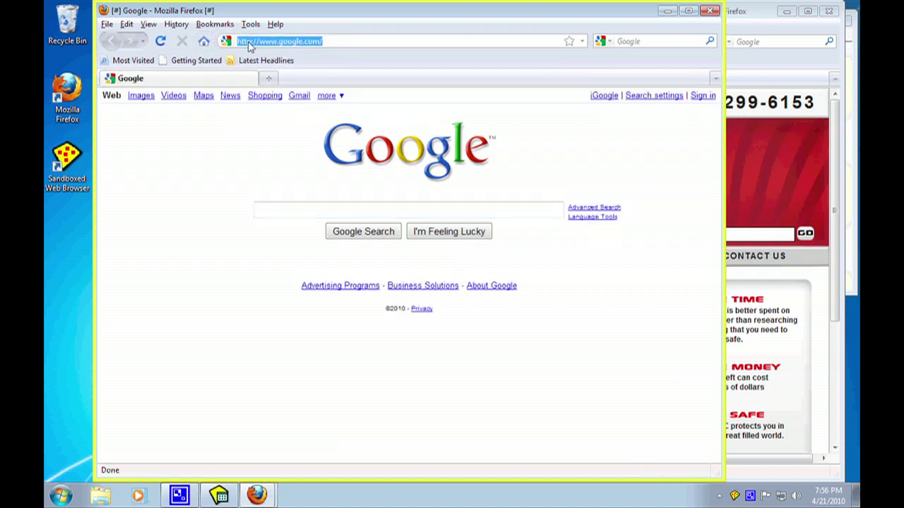
{"action": "type", "text": "wikipedia.or"}
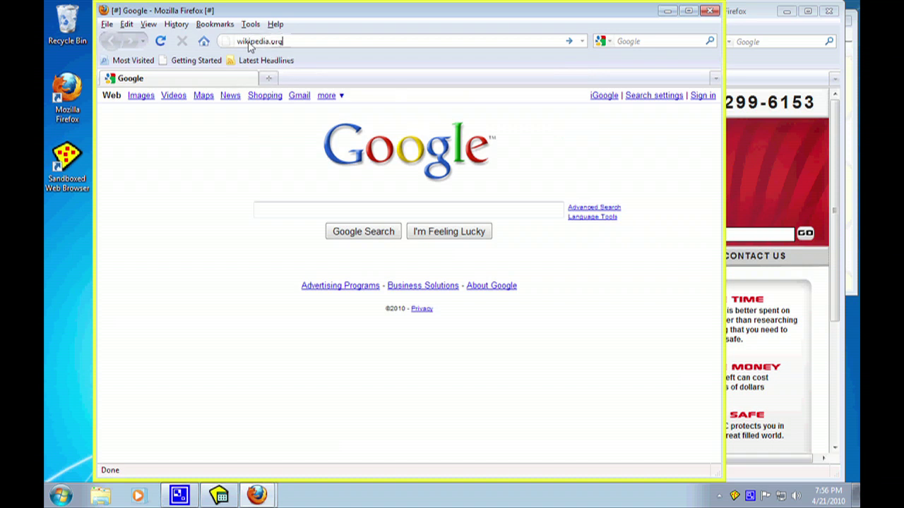
{"action": "type", "text": "g"}
{"action": "key", "text": "Return"}
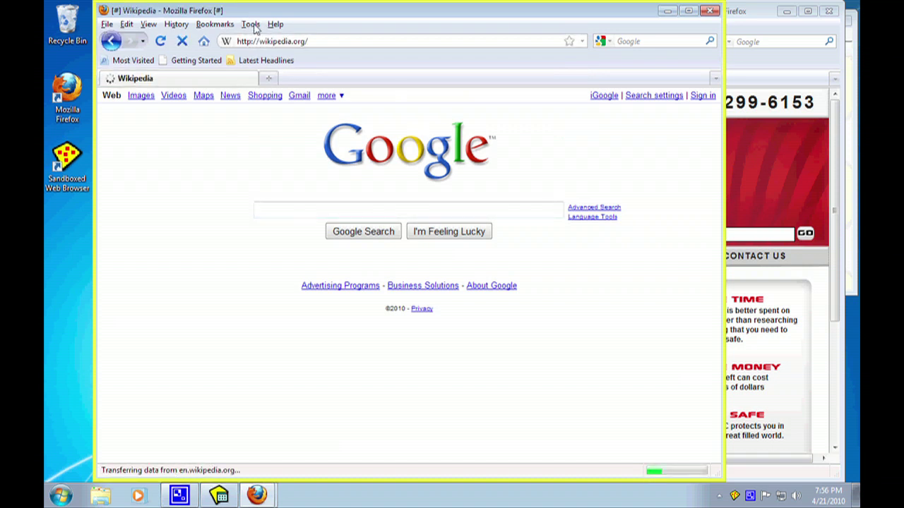
- Set the sandboxed browser's home page to the current Wikipedia page and load the home page
{"action": "left_click", "coordinate": [251, 24]}
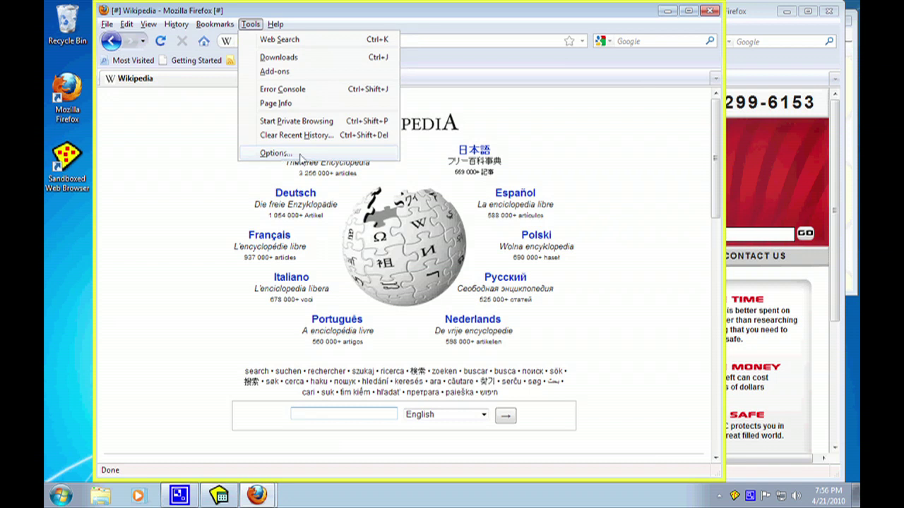
{"action": "left_click", "coordinate": [276, 153]}
{"action": "left_click", "coordinate": [381, 209]}
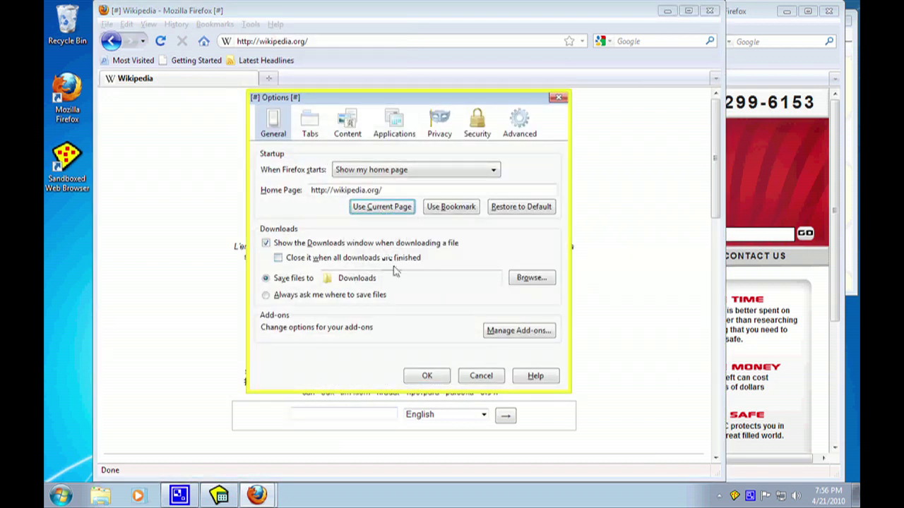
{"action": "left_click", "coordinate": [426, 383]}
{"action": "left_click", "coordinate": [205, 42]}
- Load the home page in the unsandboxed Firefox window for comparison and return to the sandboxed browser
{"action": "left_click", "coordinate": [736, 65]}
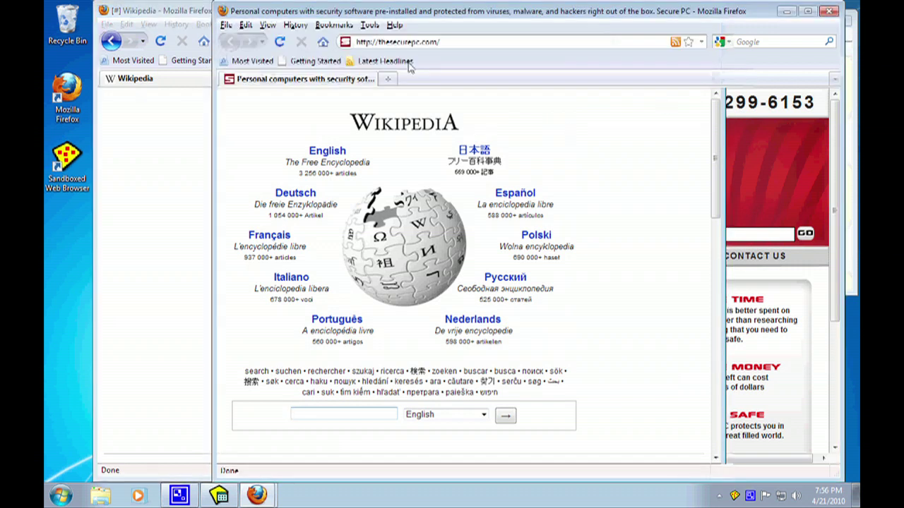
{"action": "left_click", "coordinate": [323, 41]}
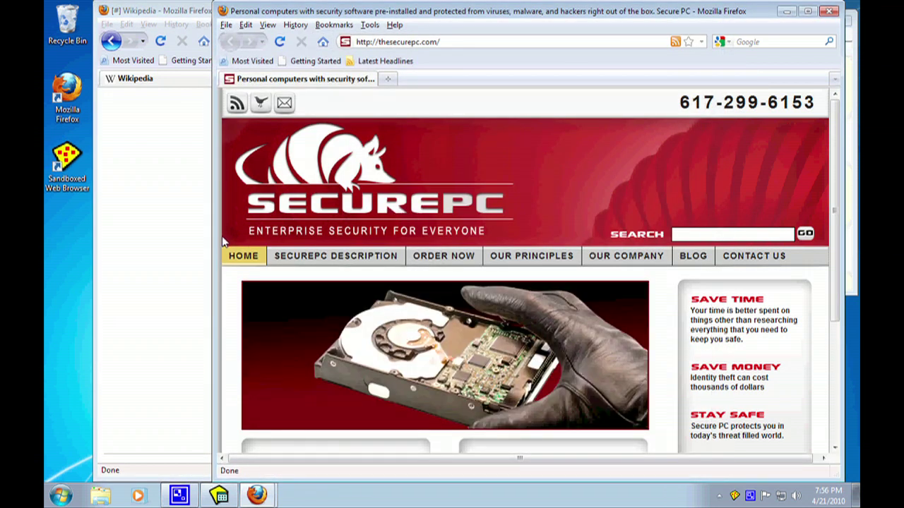
{"action": "left_click", "coordinate": [168, 201]}
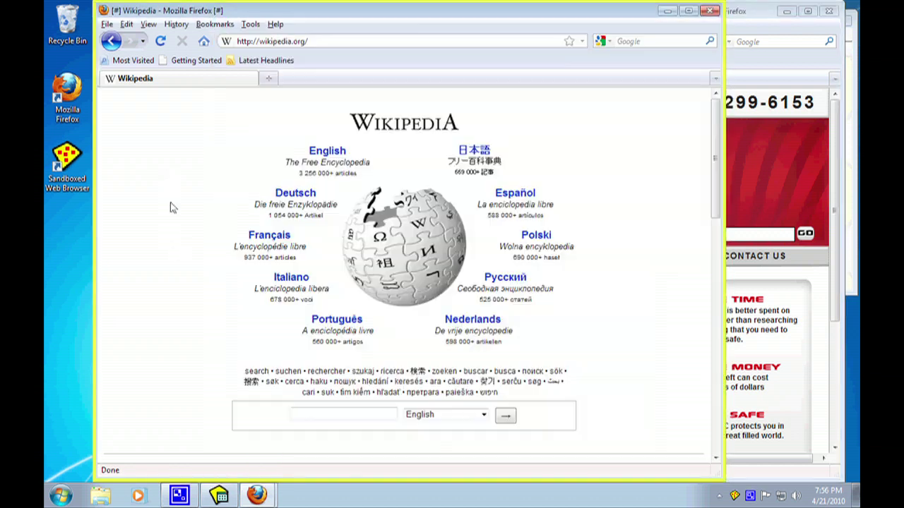
{"action": "scroll", "coordinate": [170, 202], "scroll_direction": "down", "scroll_amount": 2}
{"action": "left_click", "coordinate": [318, 44]}
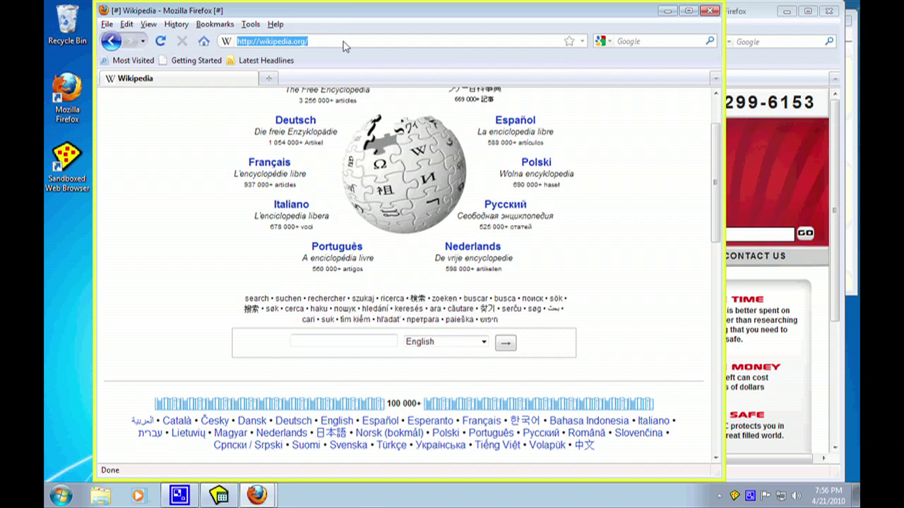
{"action": "type", "text": "metan"}
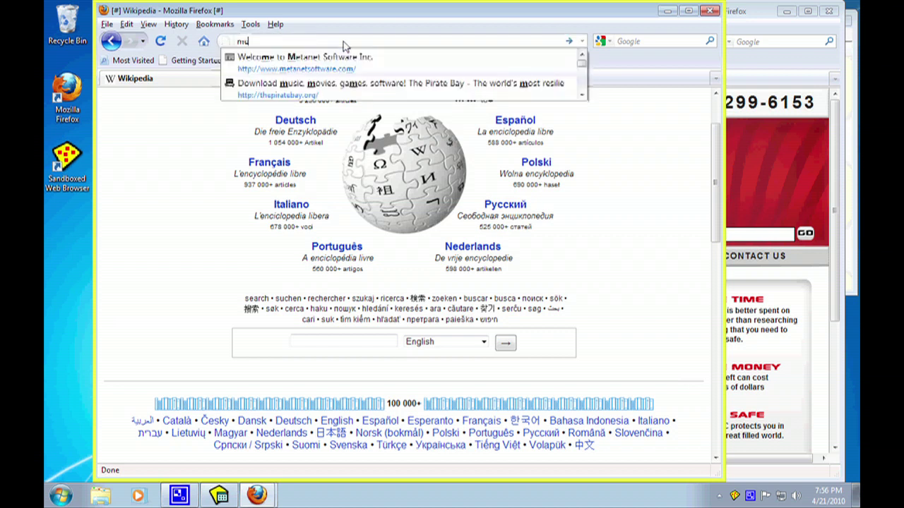
{"action": "key", "text": "Down"}
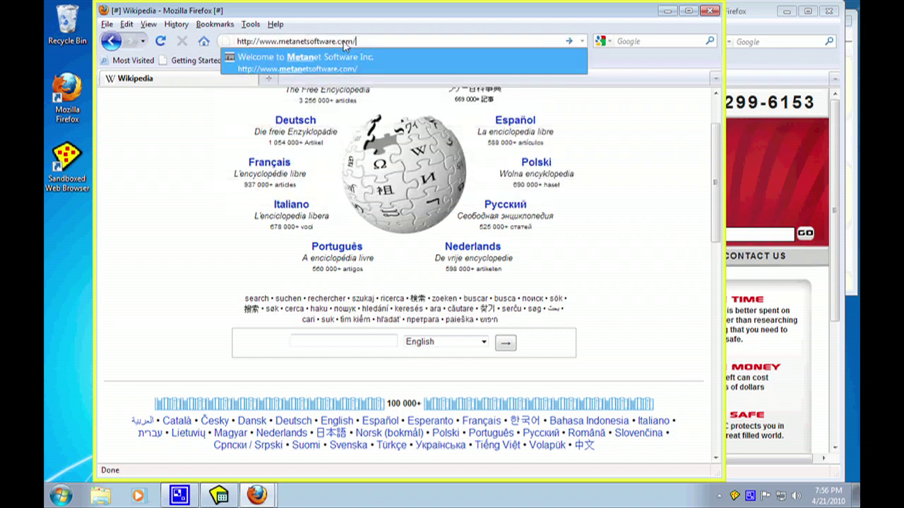
{"action": "key", "text": "Return"}
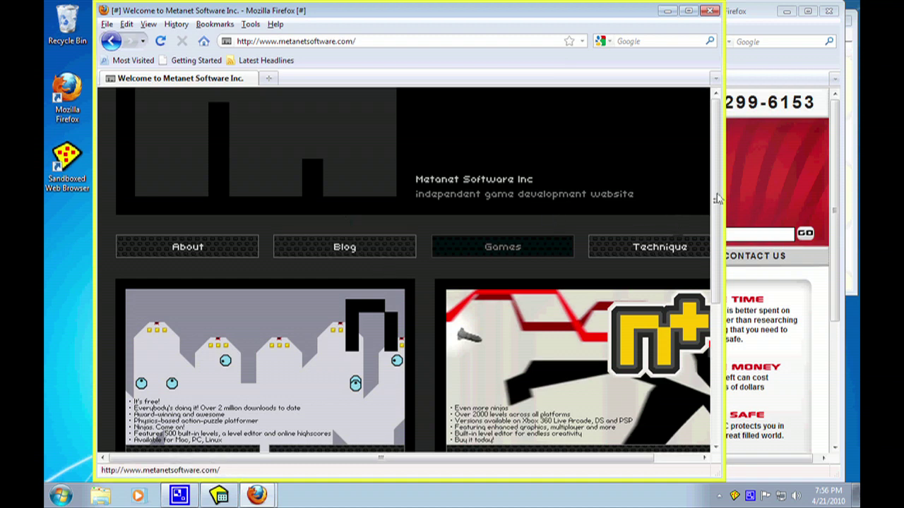
- Download version 1.4 of the N game for PC, opening n_v1pc.zip with Windows Explorer
{"action": "left_click_drag", "start_coordinate": [713, 196], "coordinate": [713, 250]}
{"action": "scroll", "coordinate": [200, 377], "scroll_direction": "down", "scroll_amount": 2}
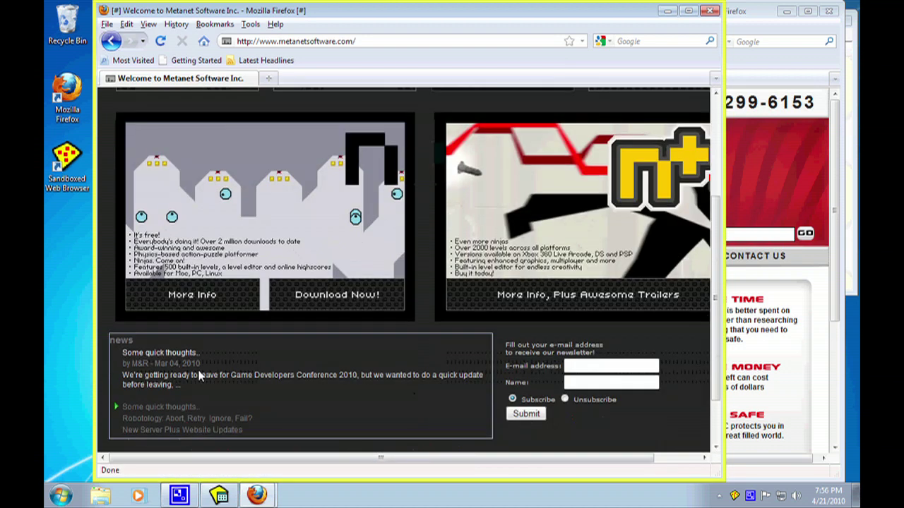
{"action": "left_click", "coordinate": [337, 297]}
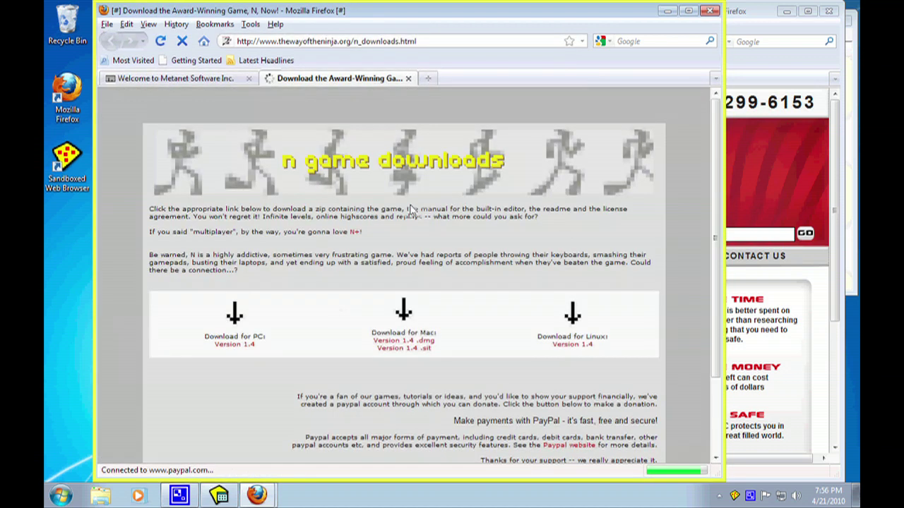
{"action": "left_click", "coordinate": [240, 345]}
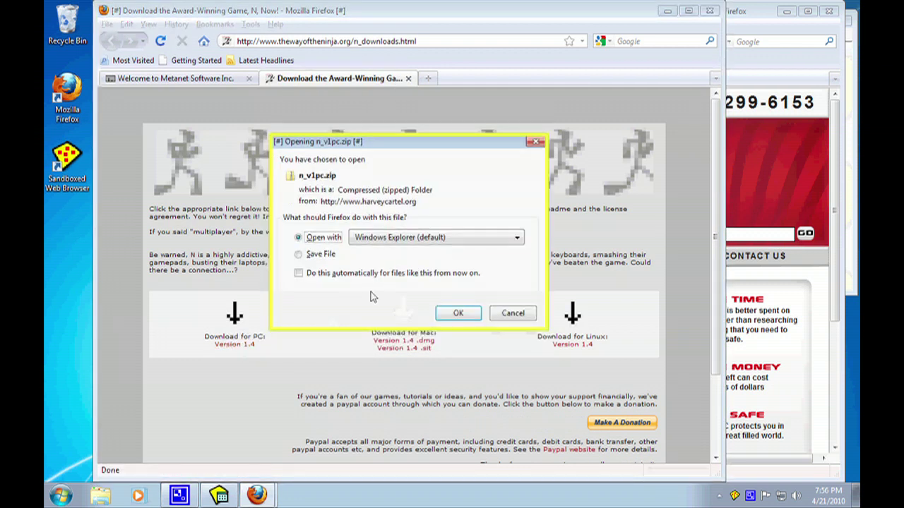
{"action": "left_click", "coordinate": [458, 313]}
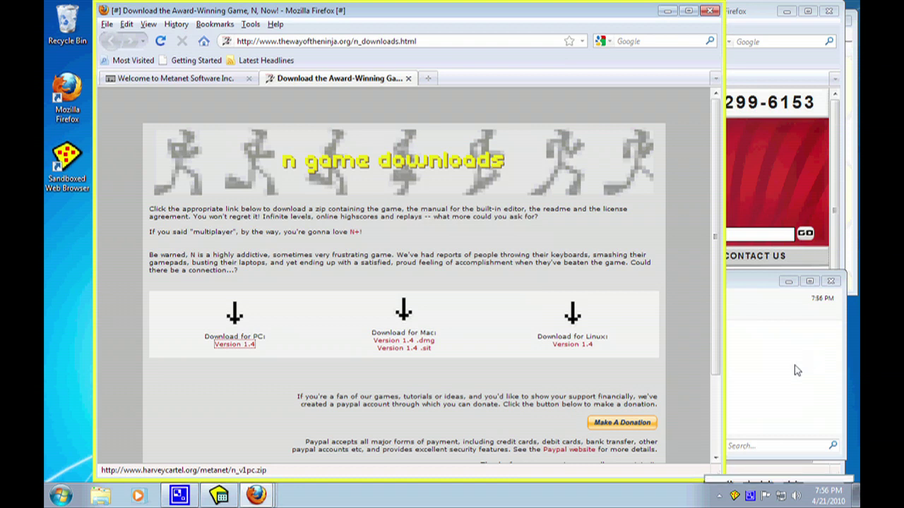
- Run the n_v14 application directly from the n_v1pc archive without extracting the files
{"action": "left_click", "coordinate": [762, 278]}
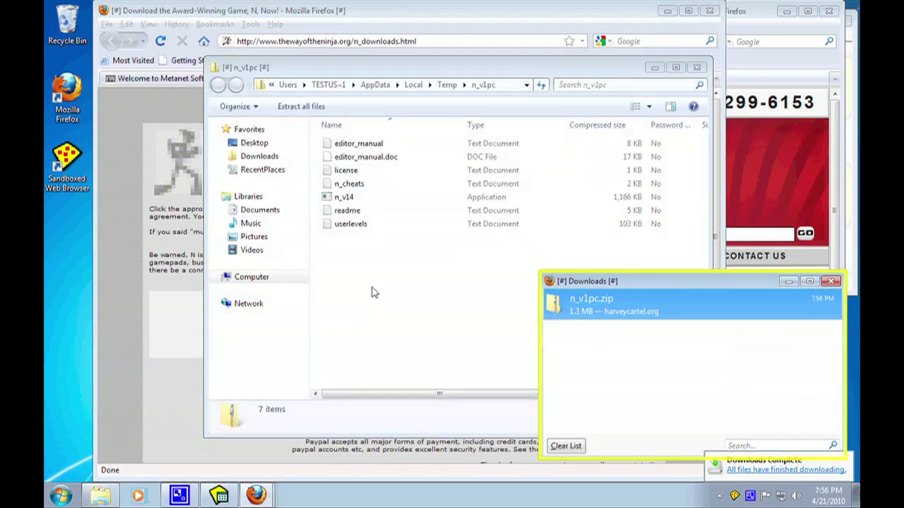
{"action": "left_click", "coordinate": [373, 291]}
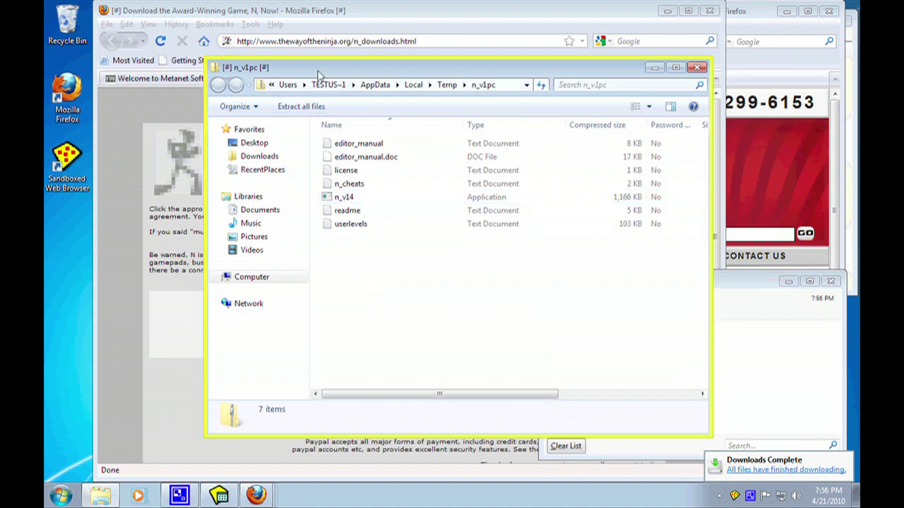
{"action": "double_click", "coordinate": [343, 199]}
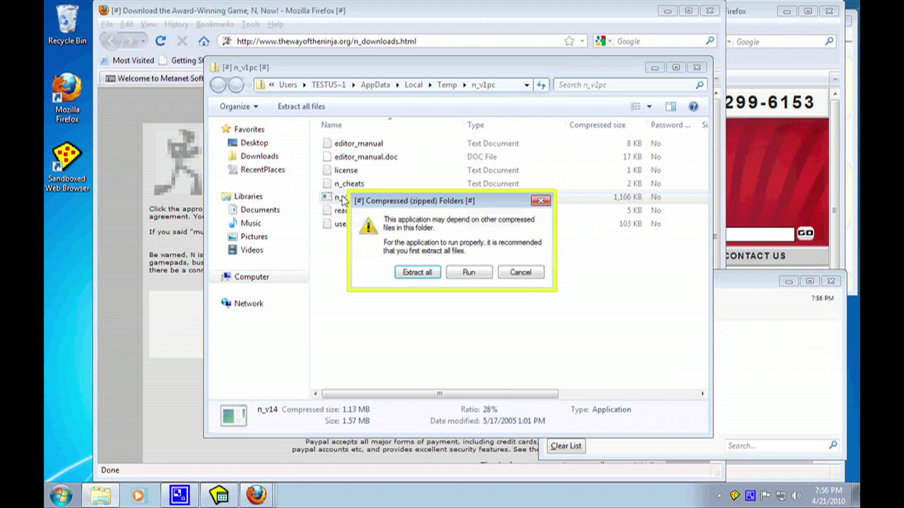
{"action": "left_click", "coordinate": [477, 275]}
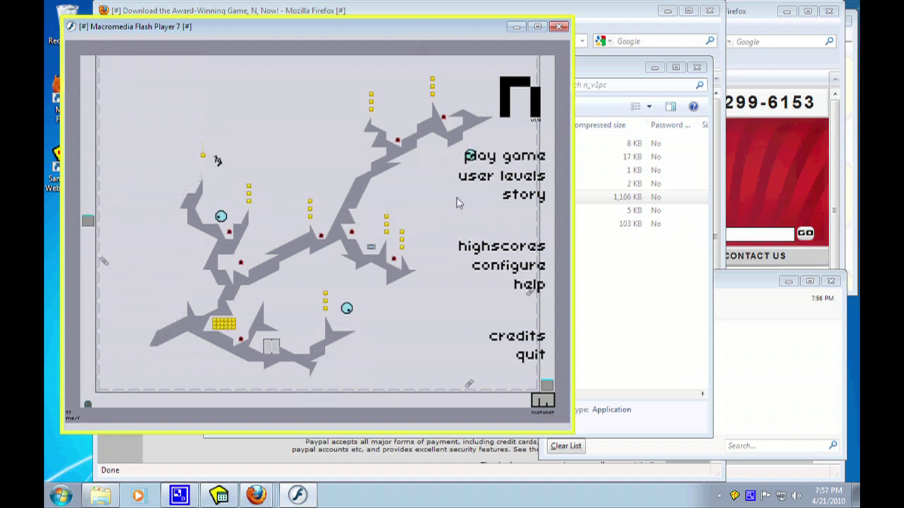
- Request the game's high scores for episode 00 to test its Internet access, and close the Sandboxie message
{"action": "left_click", "coordinate": [495, 245]}
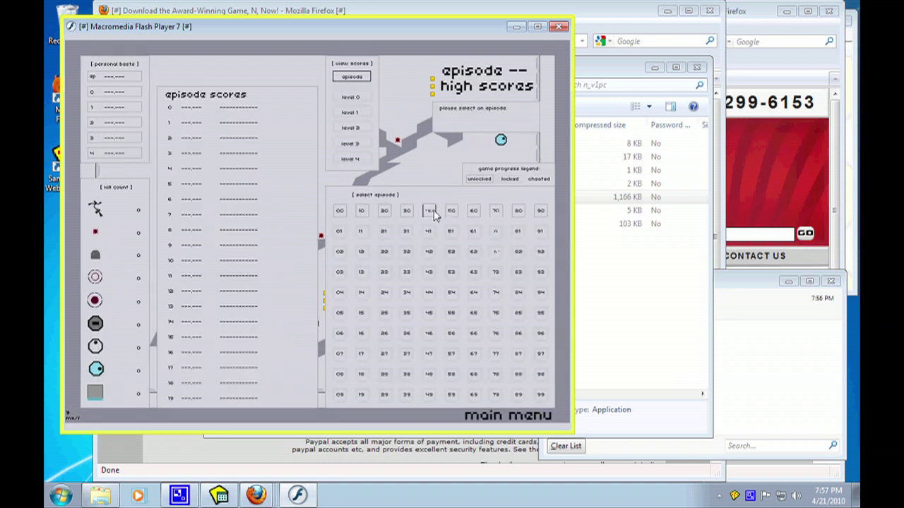
{"action": "left_click", "coordinate": [340, 211]}
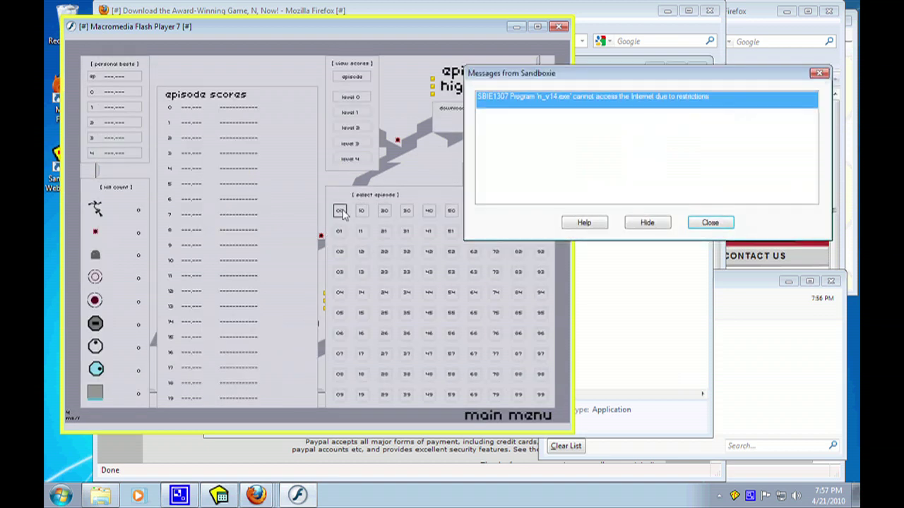
{"action": "mouse_move", "coordinate": [656, 79]}
{"action": "left_mouse_down"}
{"action": "mouse_move", "coordinate": [429, 226]}
{"action": "mouse_move", "coordinate": [426, 184]}
{"action": "left_mouse_up"}
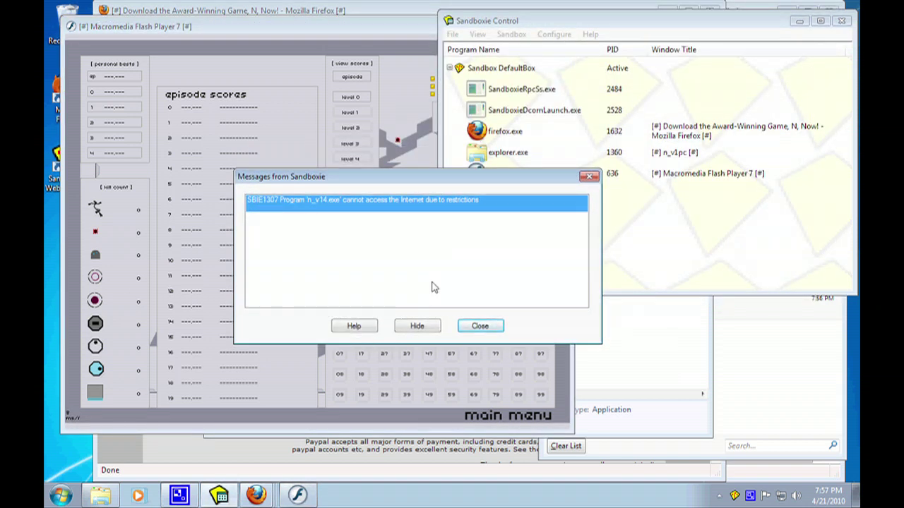
{"action": "left_click", "coordinate": [480, 326]}
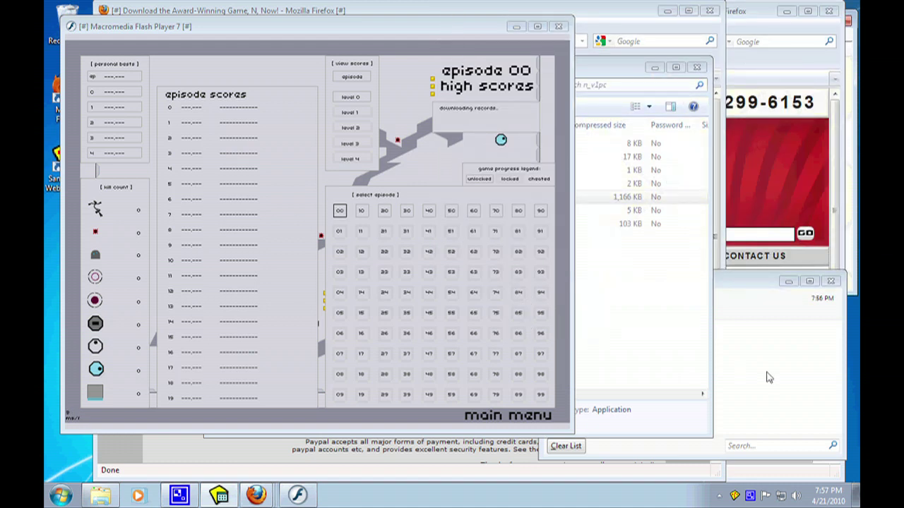
- Close the Downloads window and the other sandboxed program windows
{"action": "left_click", "coordinate": [769, 375]}
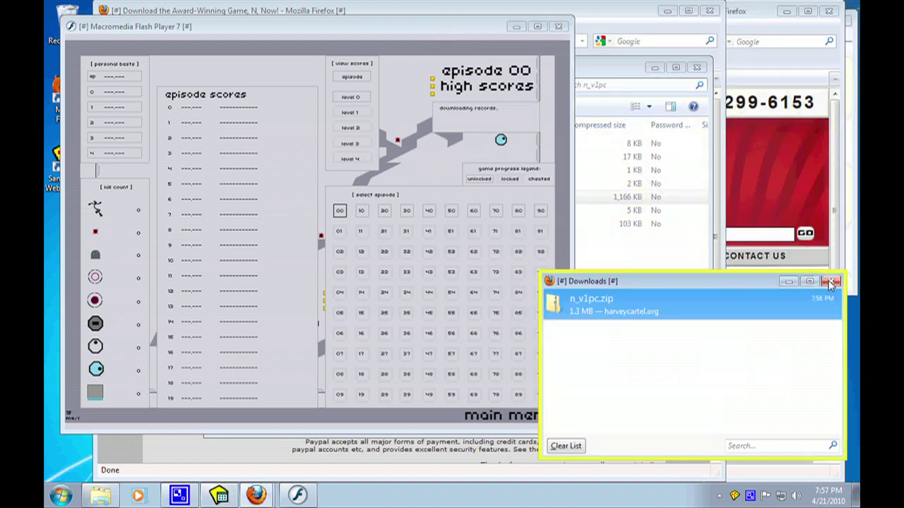
{"action": "left_click", "coordinate": [830, 281]}
{"action": "left_click", "coordinate": [237, 463]}
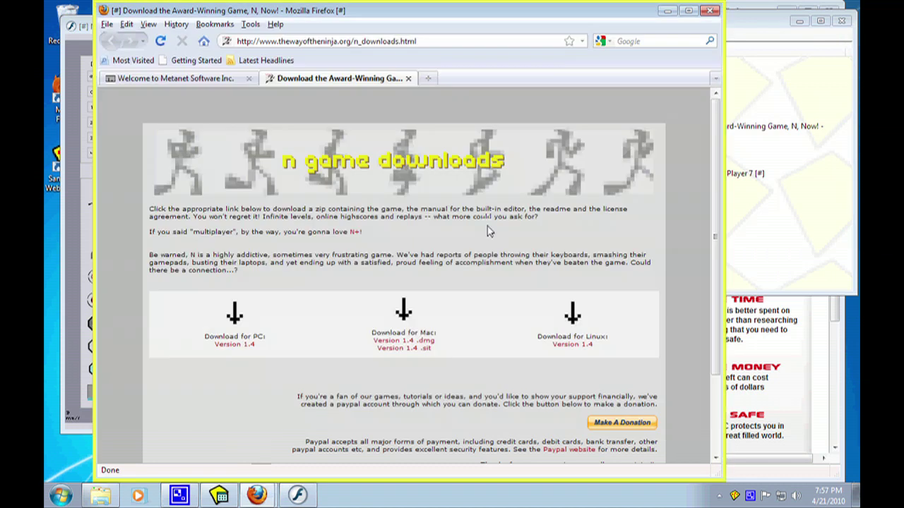
{"action": "left_click", "coordinate": [709, 12]}
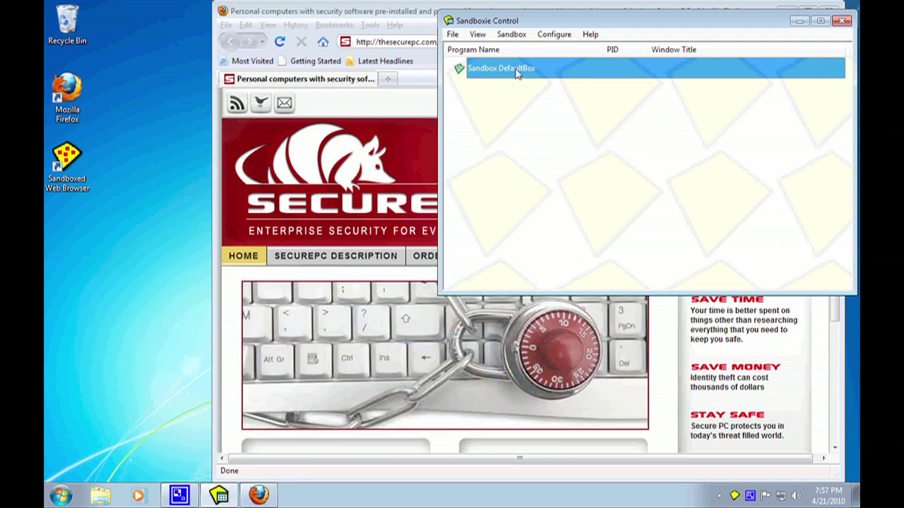
- Open the sandbox settings of DefaultBox and view the Immediate Recovery options
{"action": "right_click", "coordinate": [516, 71]}
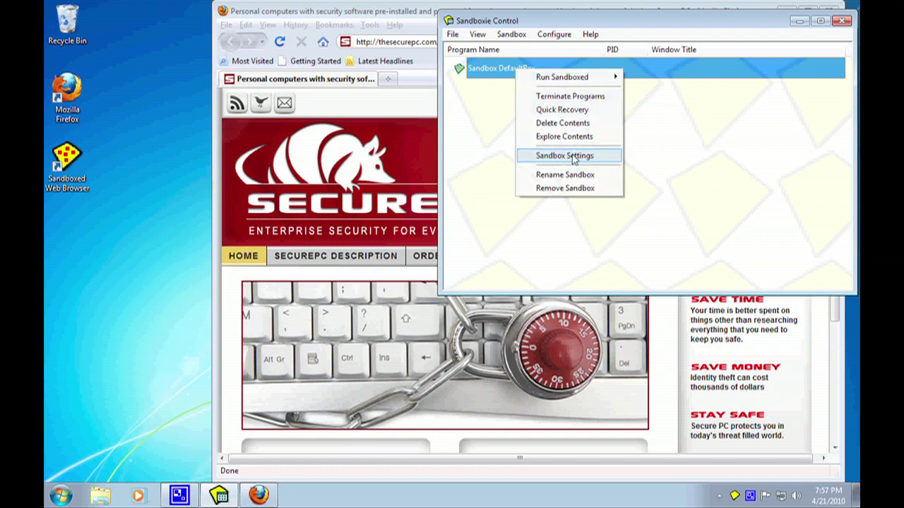
{"action": "left_click", "coordinate": [573, 159]}
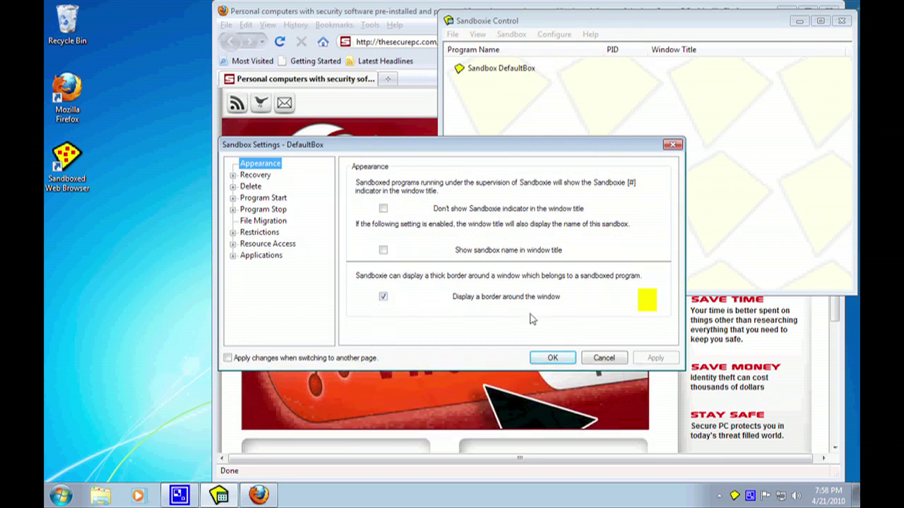
{"action": "left_click", "coordinate": [233, 175]}
{"action": "left_click", "coordinate": [284, 199]}
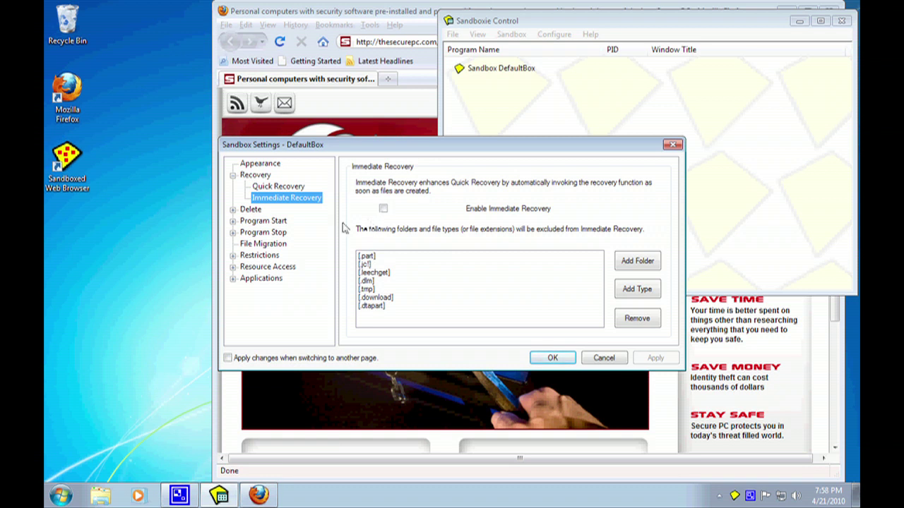
- View the Leader Programs settings under Program Stop for DefaultBox and highlight the firefox.exe entry
{"action": "left_click", "coordinate": [233, 232]}
{"action": "left_click", "coordinate": [283, 255]}
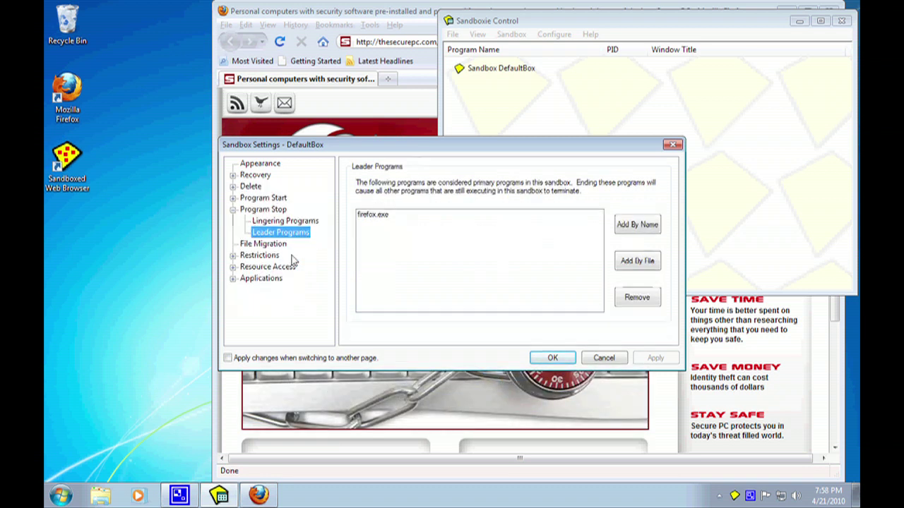
{"action": "left_click", "coordinate": [379, 224]}
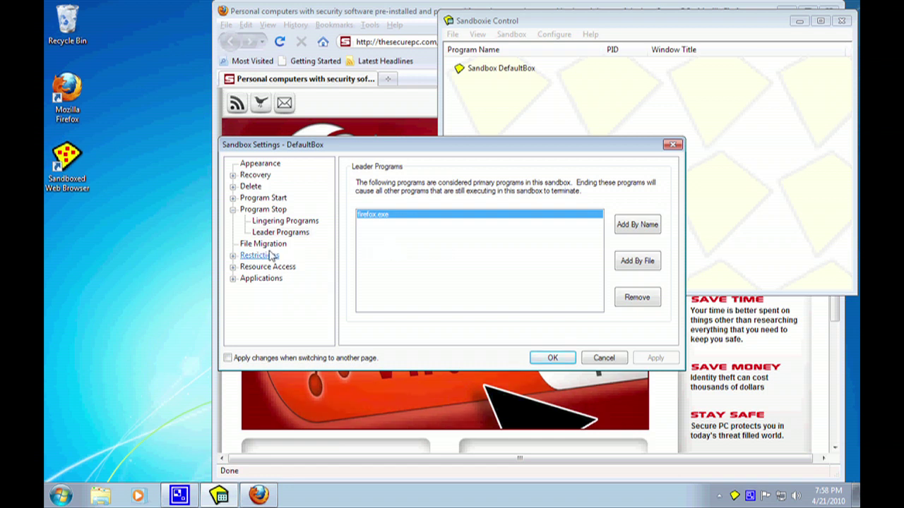
- View the Internet Access restrictions of DefaultBox and highlight firefox.exe in the list of allowed programs
{"action": "left_click", "coordinate": [233, 256]}
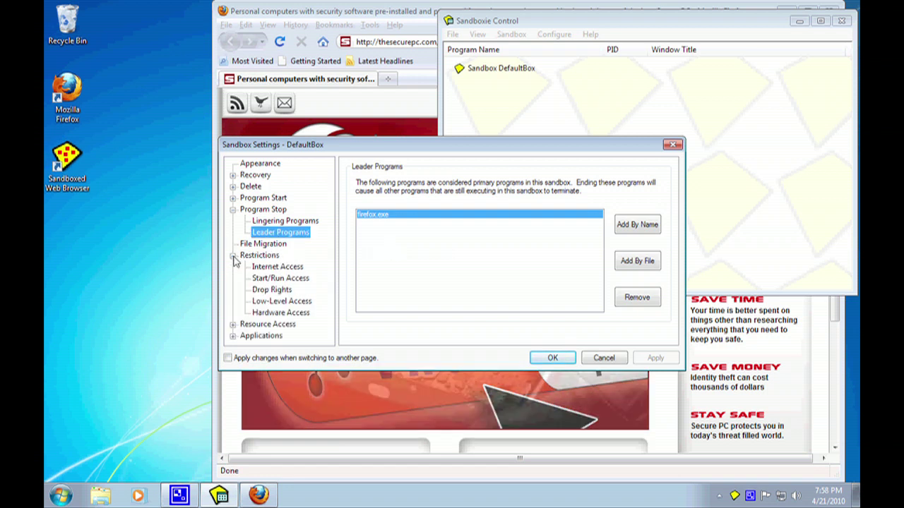
{"action": "left_click", "coordinate": [296, 269]}
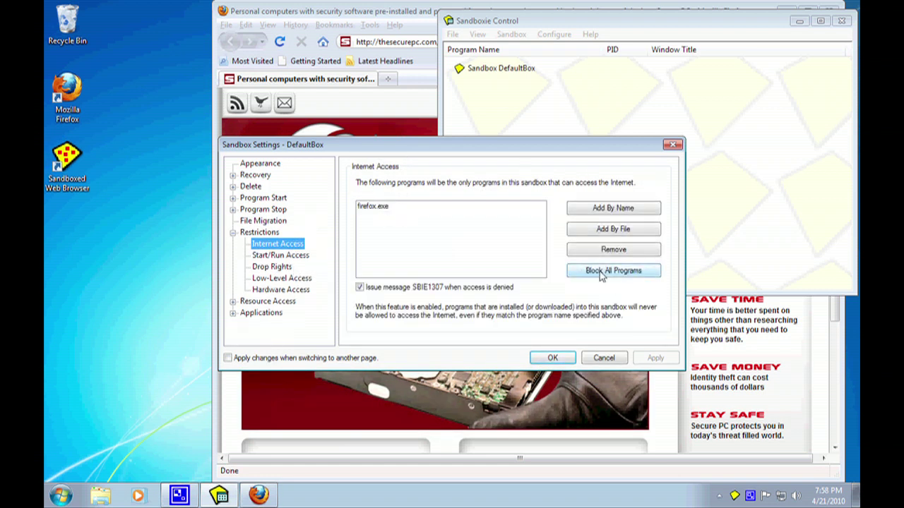
{"action": "left_click", "coordinate": [404, 207]}
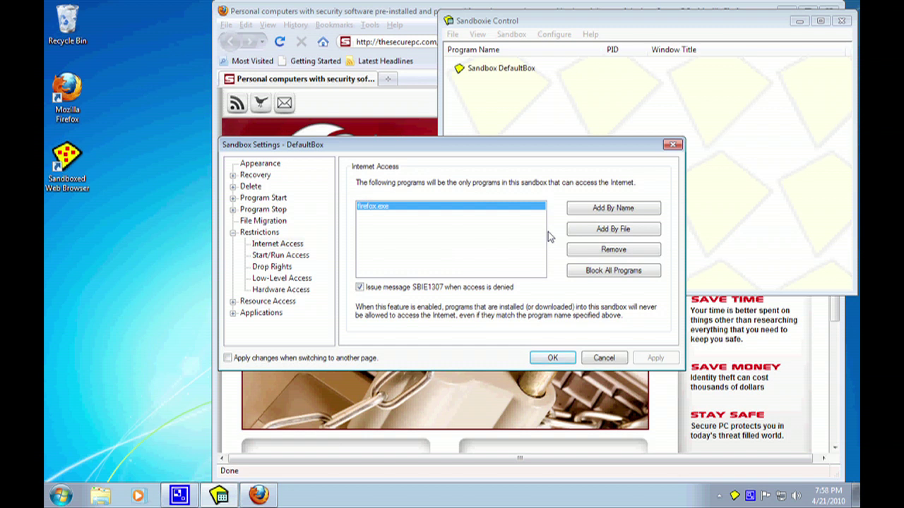
- Accept and close the DefaultBox sandbox settings, and close the Sandboxie Control window to return to the browser
{"action": "left_click", "coordinate": [556, 357]}
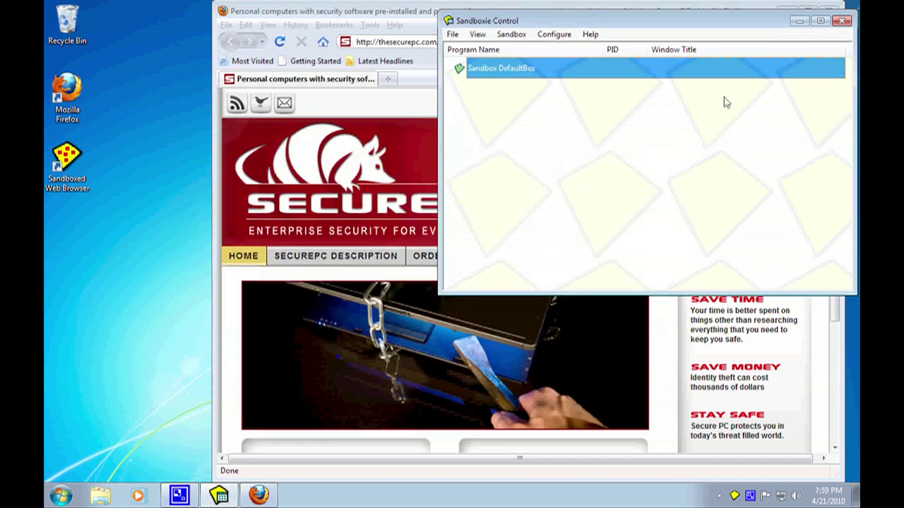
{"action": "left_click_drag", "start_coordinate": [749, 22], "coordinate": [752, 33]}
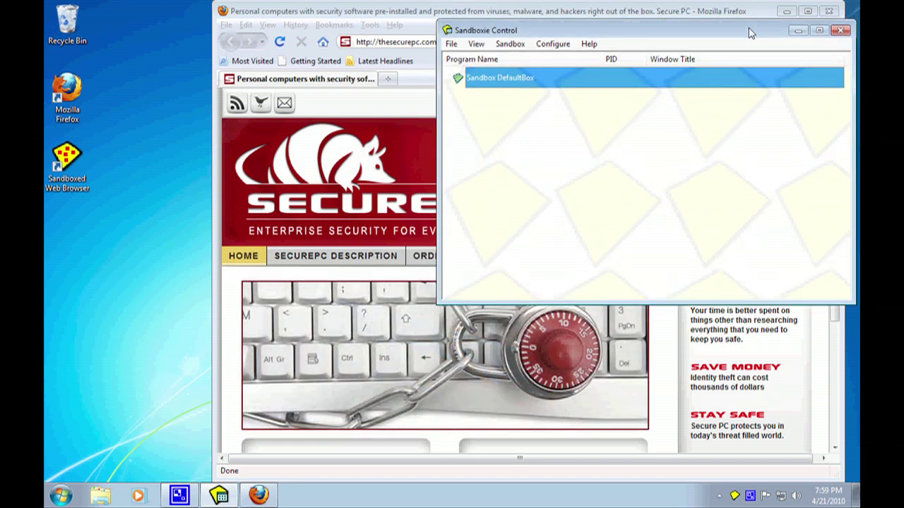
{"action": "left_click", "coordinate": [840, 32]}
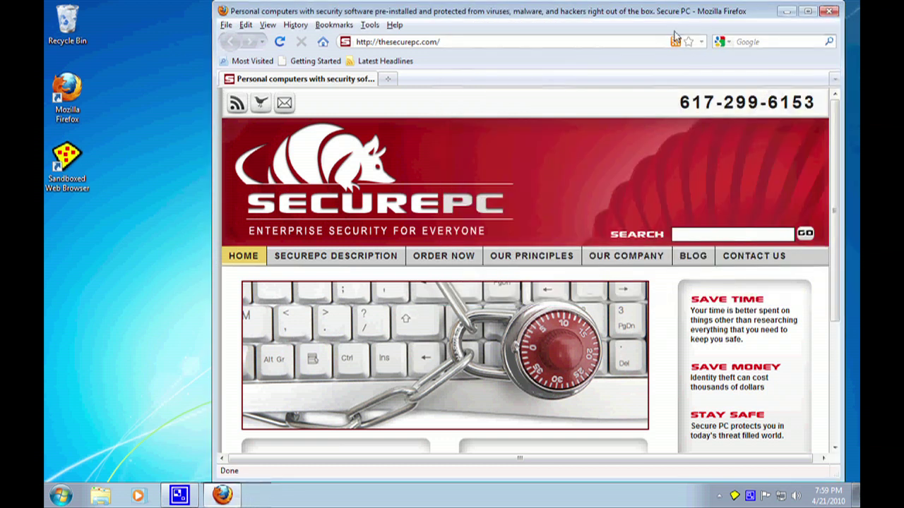